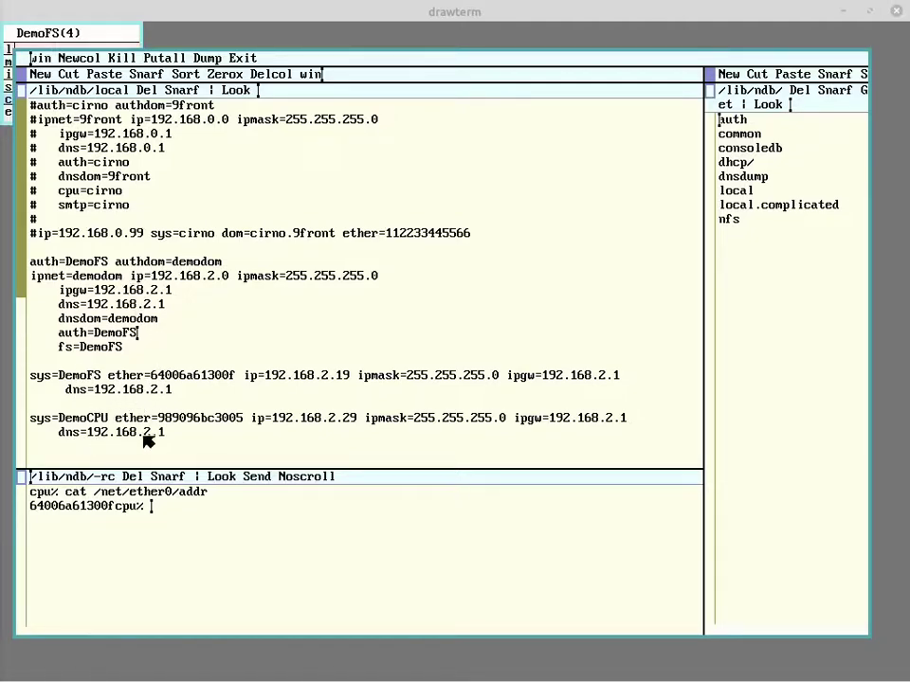
Highlight the DemoCPU system entry in acme's ndb and the printed ethernet address output.
{"action": "left_click_drag", "start_coordinate": [57, 418], "coordinate": [152, 419]}
{"action": "left_click", "coordinate": [205, 437]}
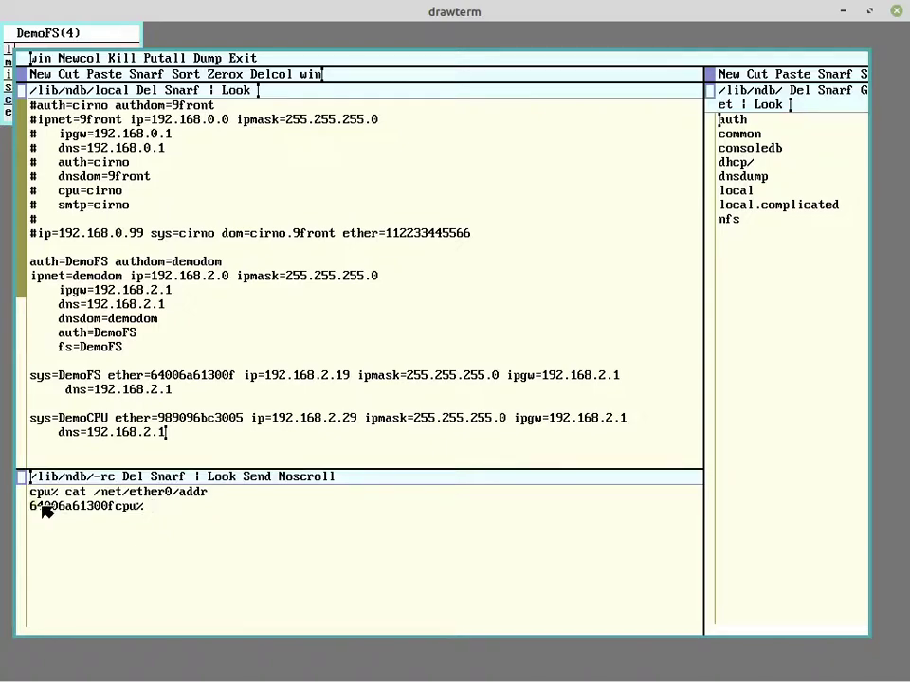
{"action": "left_click_drag", "start_coordinate": [30, 506], "coordinate": [121, 506]}
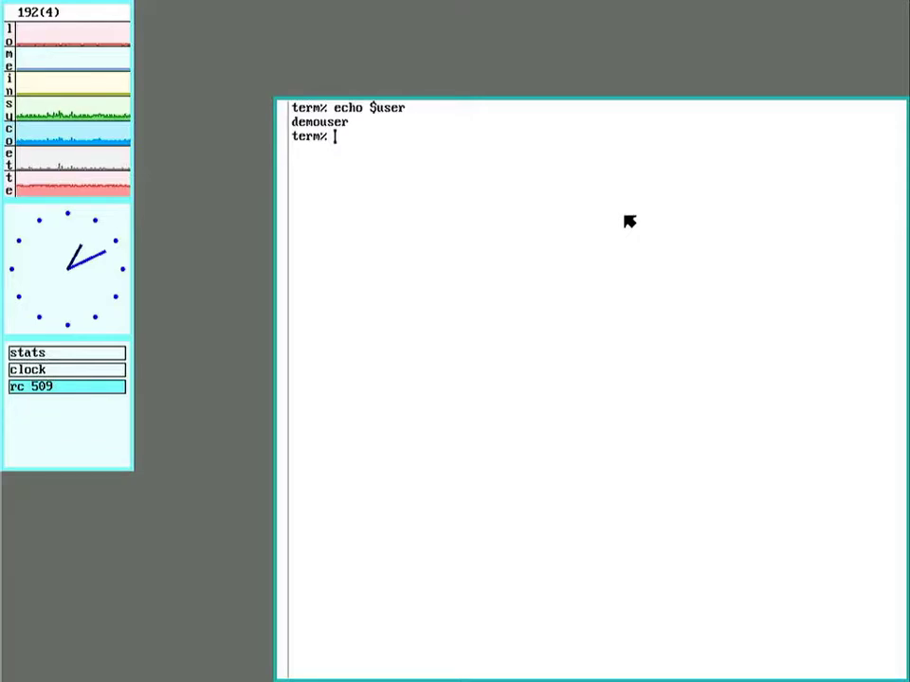
Connect to DemoCPU with rcpu -h DemoCPU as the account user and enter the account password.
{"action": "type", "text": "rcpu -h "}
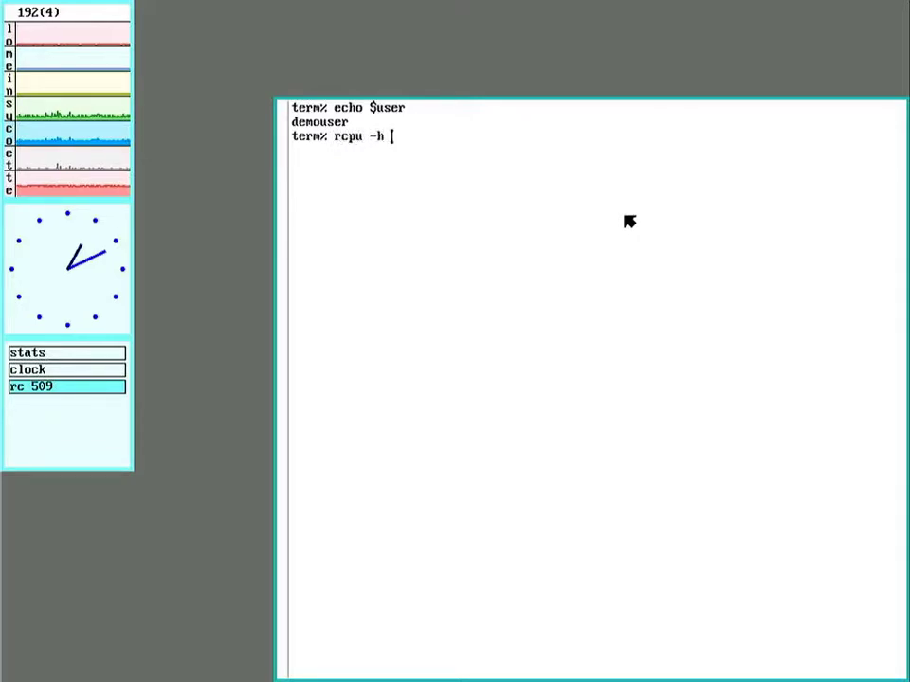
{"action": "type", "text": "DemoCPU"}
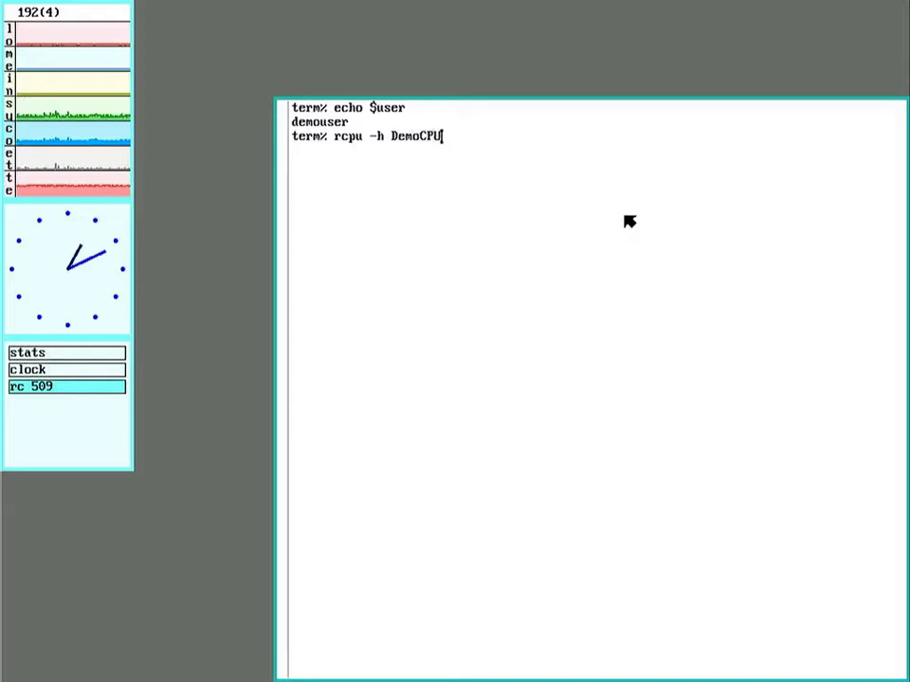
{"action": "type", "text": " -u glenda"}
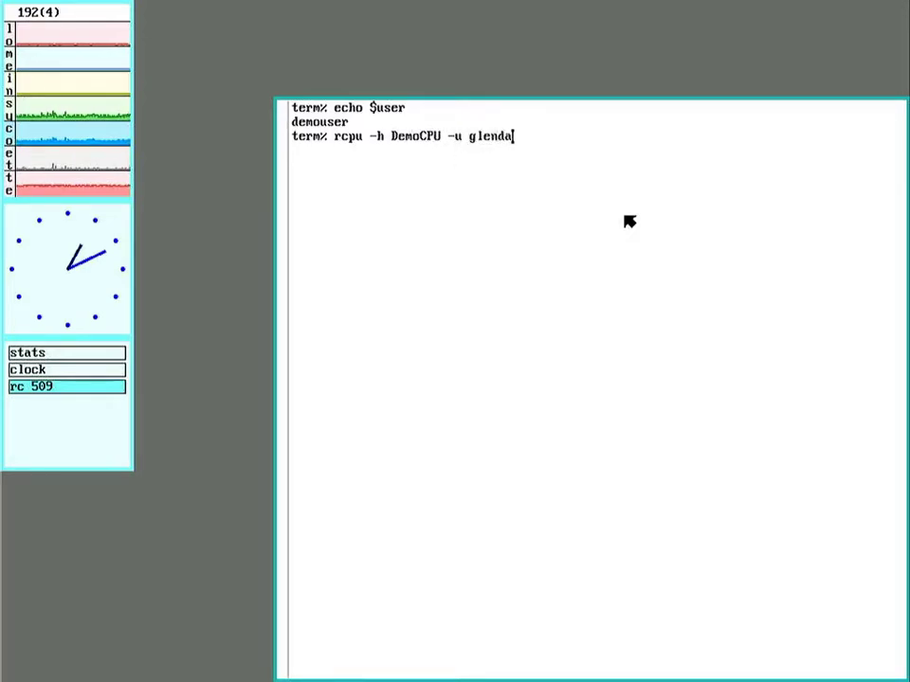
{"action": "key", "text": "Return"}
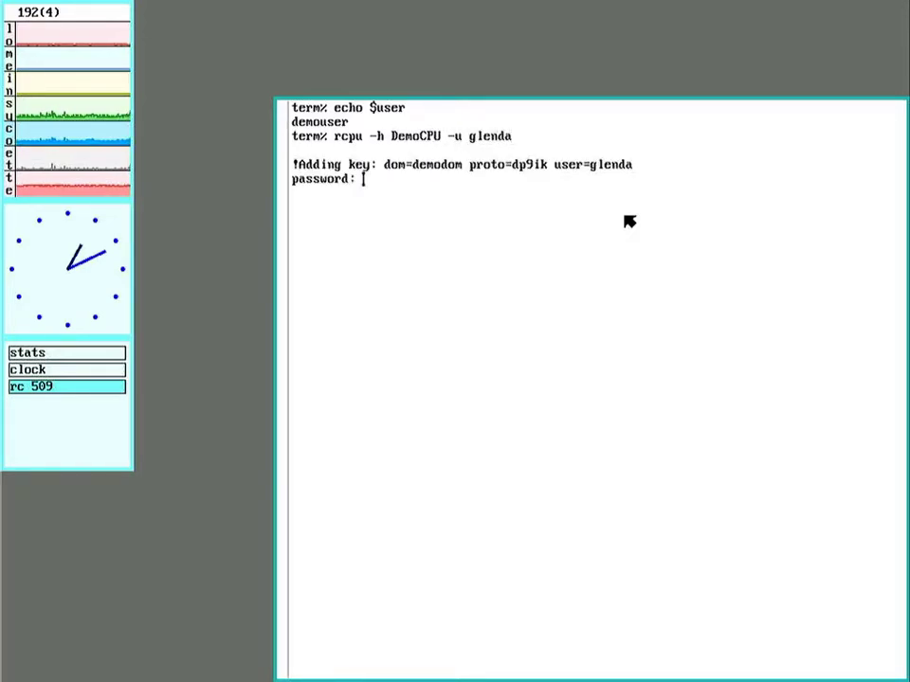
{"action": "key", "text": "Return"}
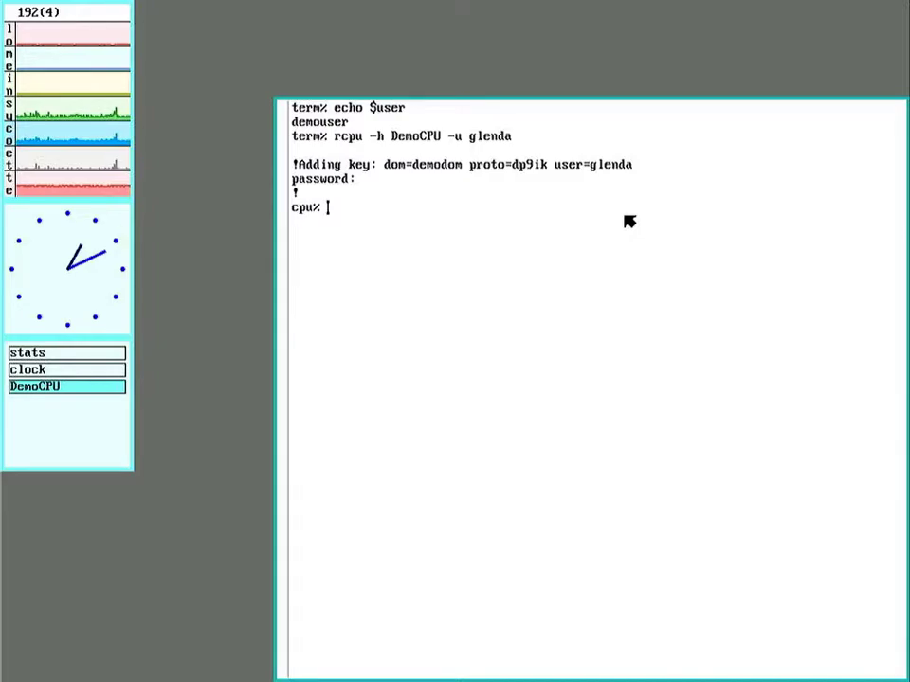
Run a nested rio -si stats on DemoCPU, enlarge its stats and shell, and add a local terminal.
{"action": "type", "text": "rio -"}
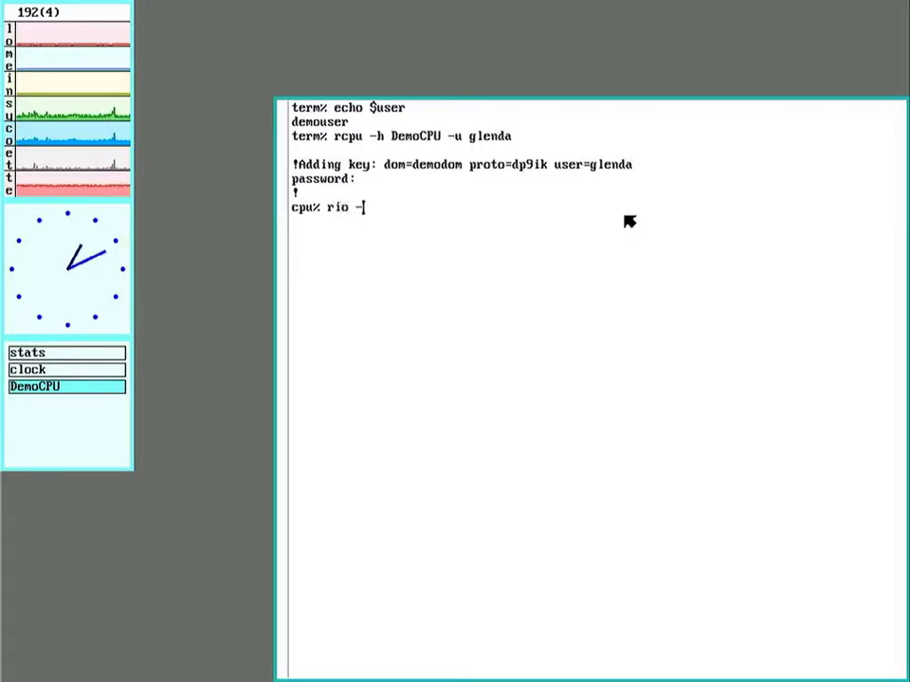
{"action": "type", "text": "si riosta"}
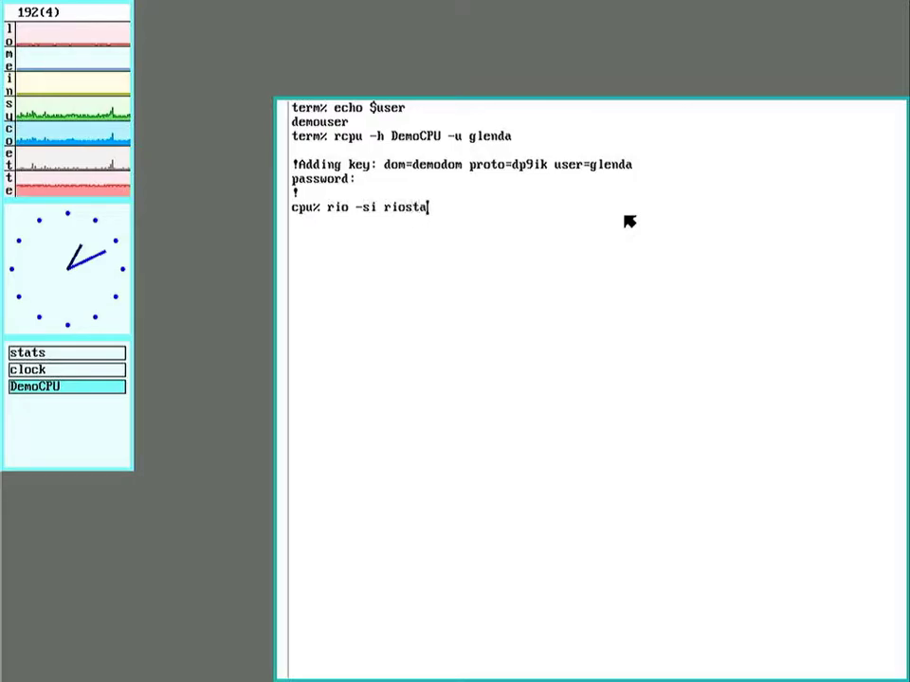
{"action": "key", "text": "Return"}
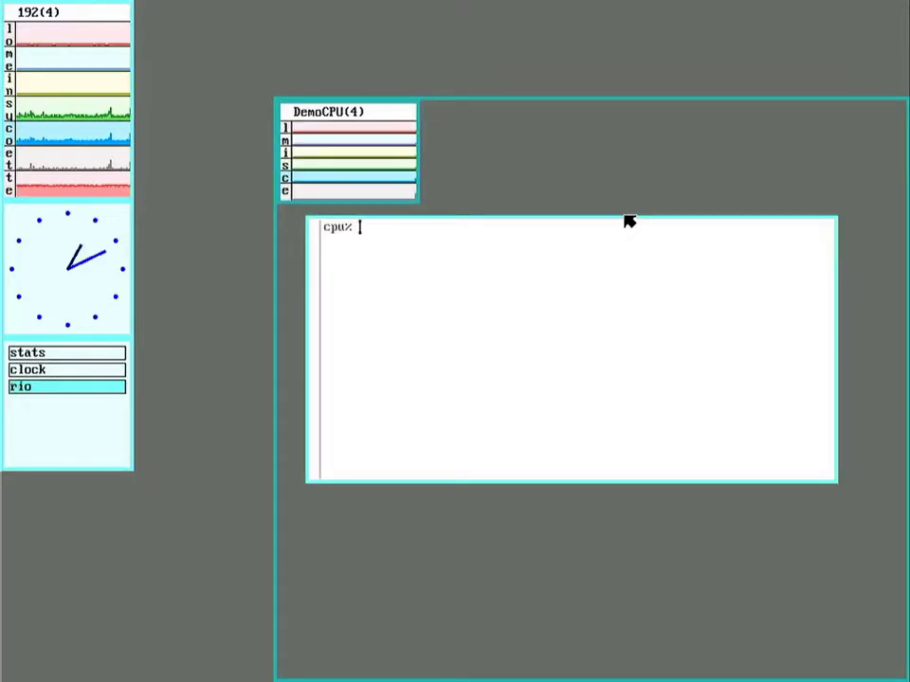
{"action": "left_click_drag", "start_coordinate": [386, 201], "coordinate": [397, 333]}
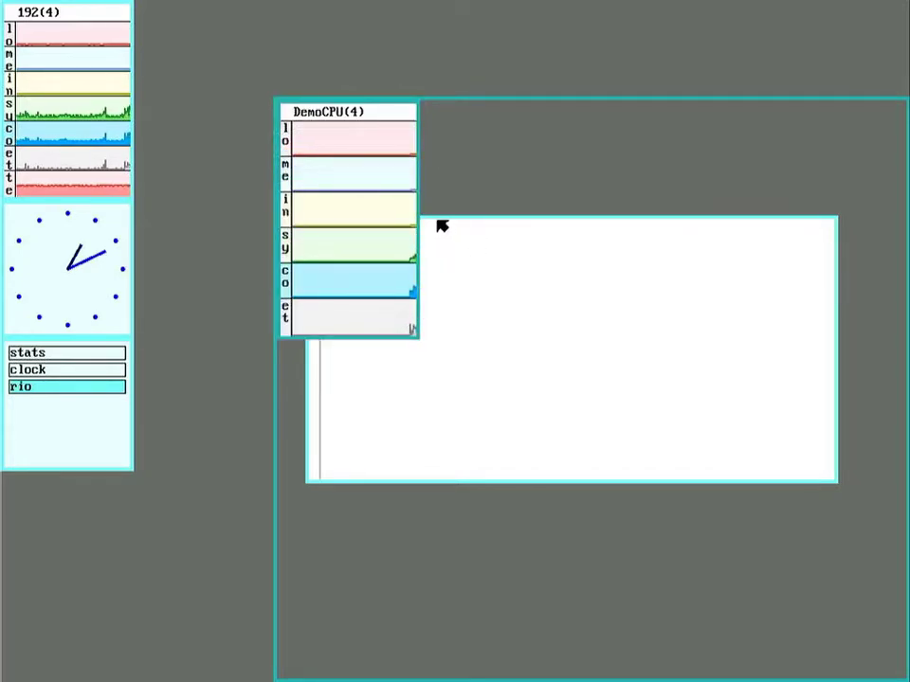
{"action": "left_click_drag", "start_coordinate": [434, 216], "coordinate": [474, 119]}
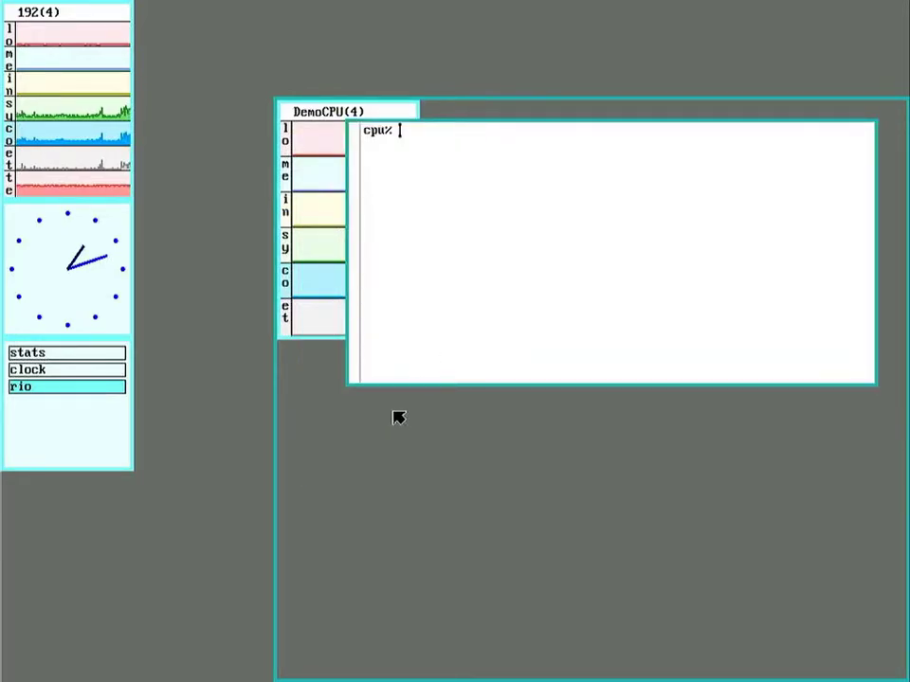
{"action": "left_click_drag", "start_coordinate": [348, 381], "coordinate": [434, 654]}
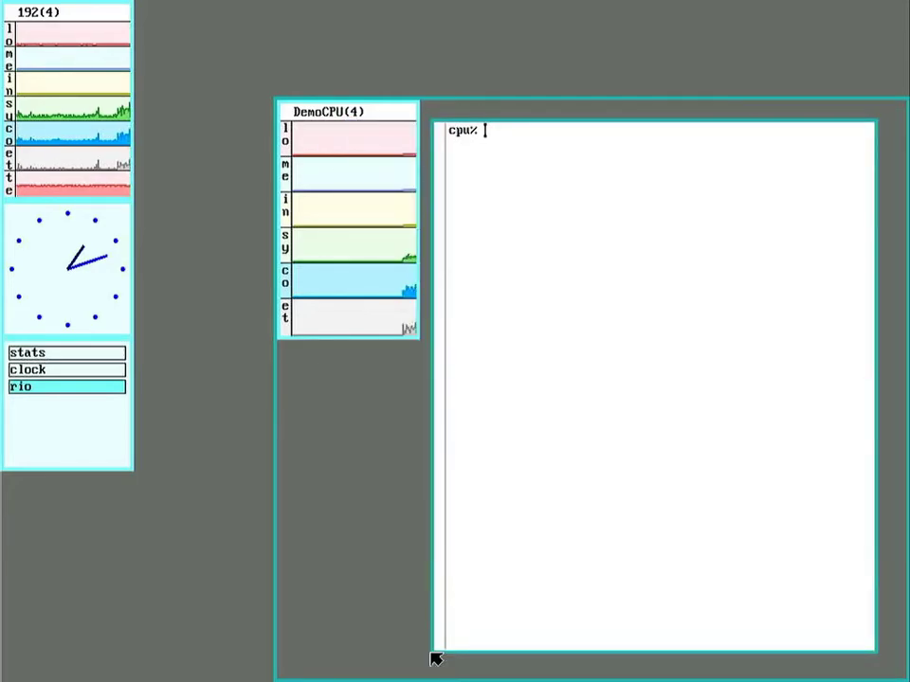
{"action": "right_click", "coordinate": [74, 611]}
{"action": "left_click_drag", "start_coordinate": [99, 642], "coordinate": [430, 301]}
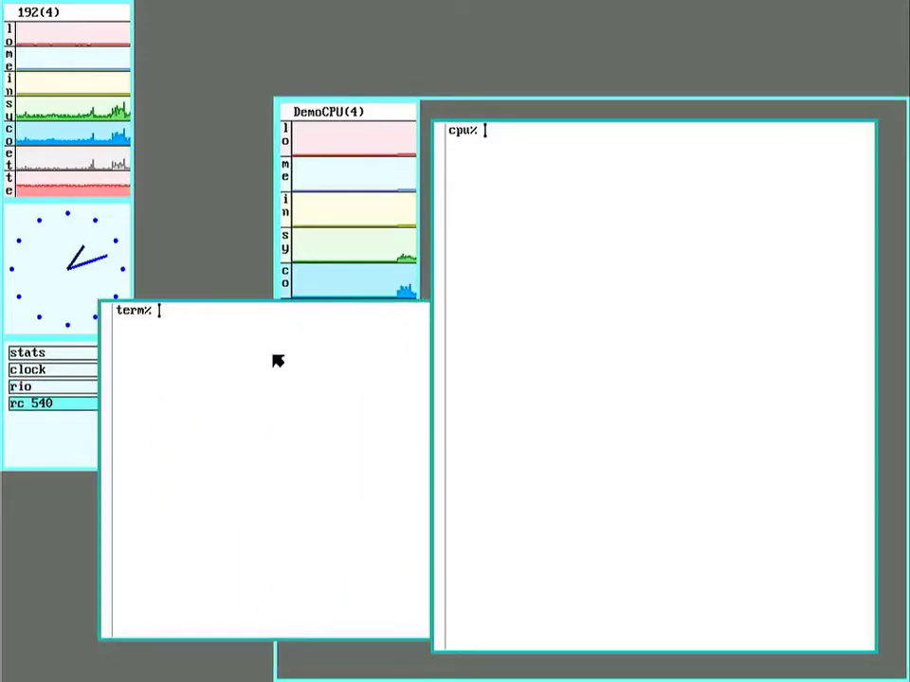
Run stats -lmisce on DemoFS via rcpu and shrink its window toward the left.
{"action": "type", "text": "rcpu "}
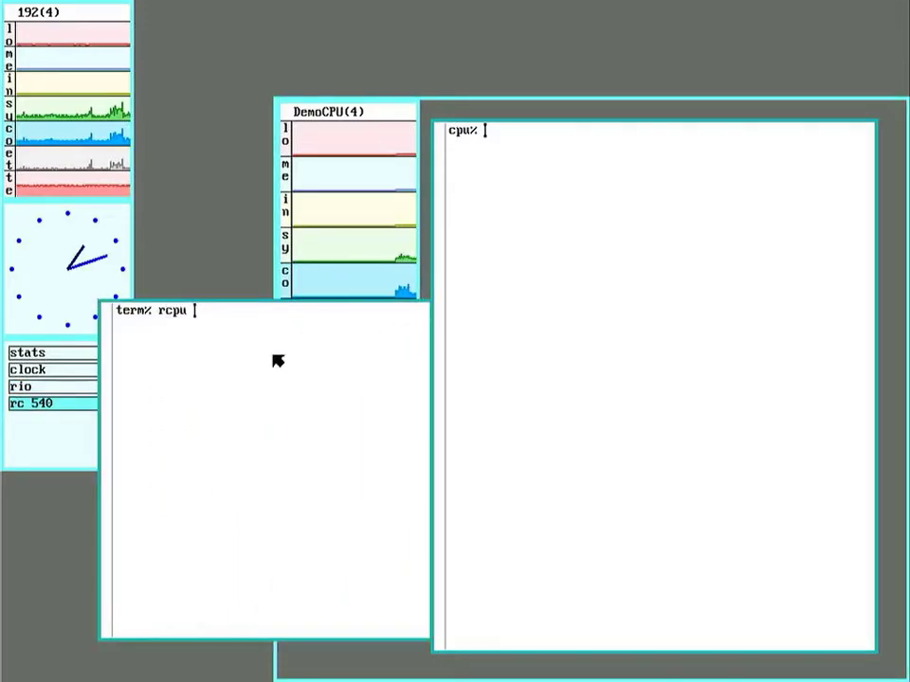
{"action": "type", "text": "-h Dem"}
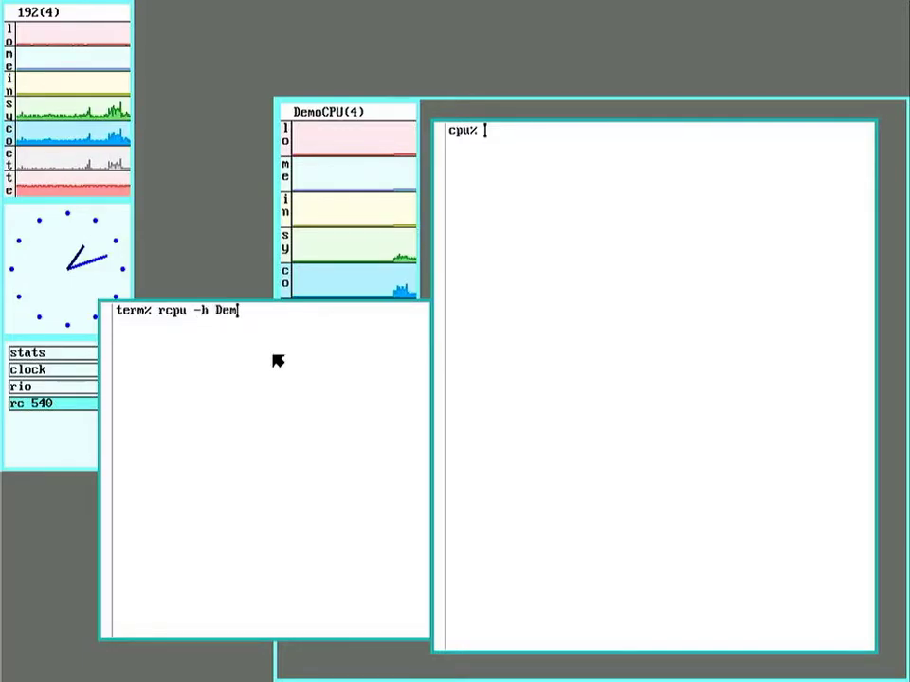
{"action": "type", "text": "oFS -c"}
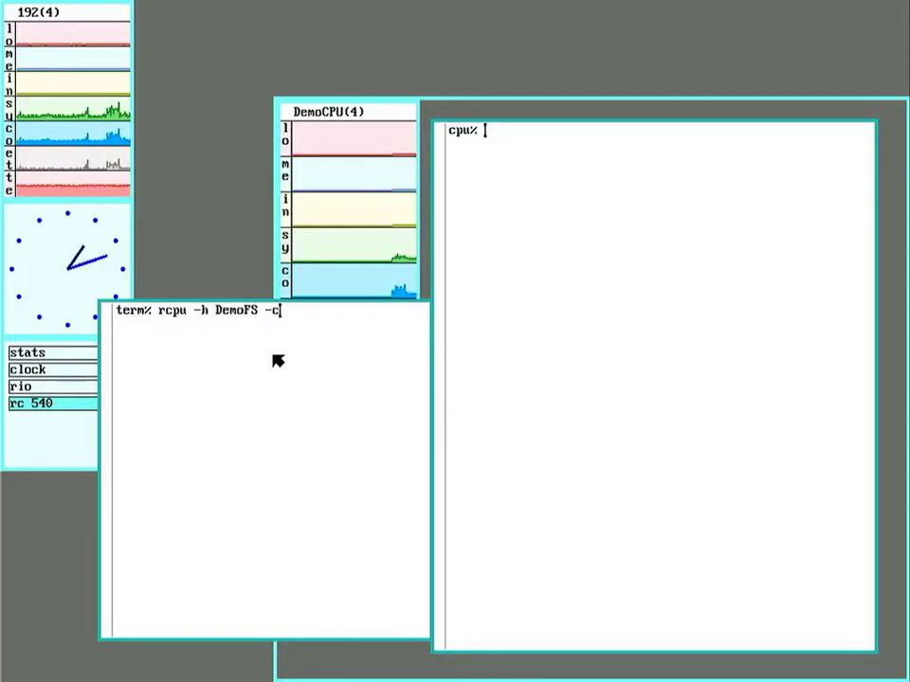
{"action": "type", "text": " stats -lmisce"}
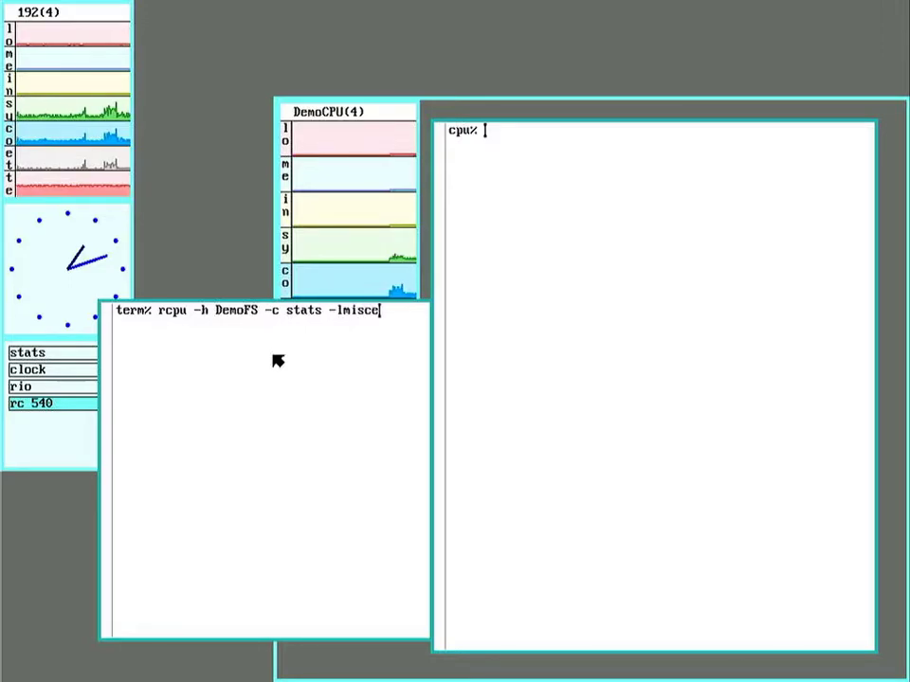
{"action": "key", "text": "Return"}
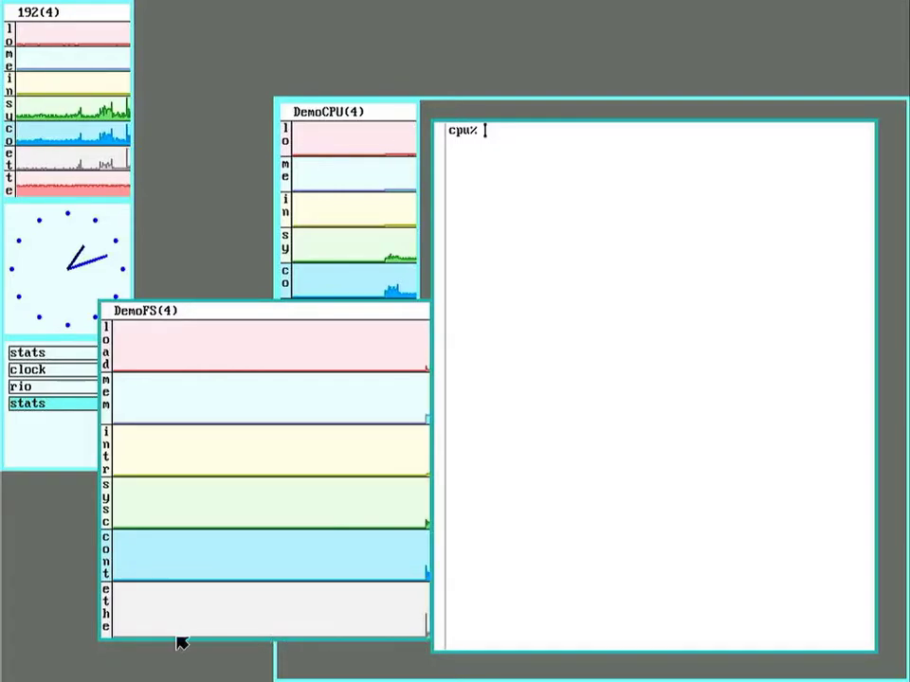
{"action": "left_click_drag", "start_coordinate": [98, 637], "coordinate": [19, 537]}
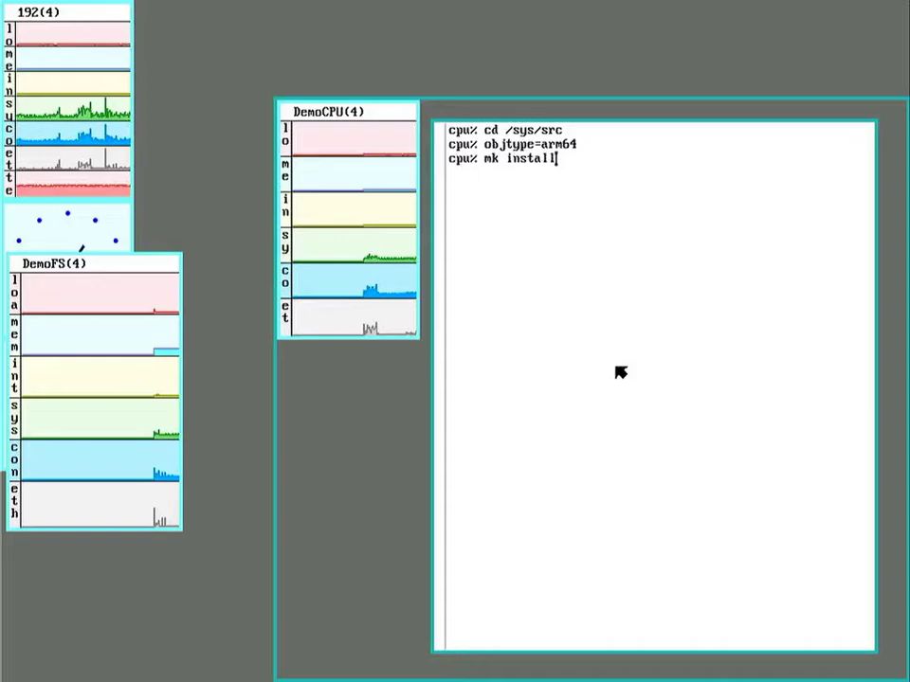
Launch mk install for objtype=arm64 in /sys/src on DemoCPU.
{"action": "key", "text": "Return"}
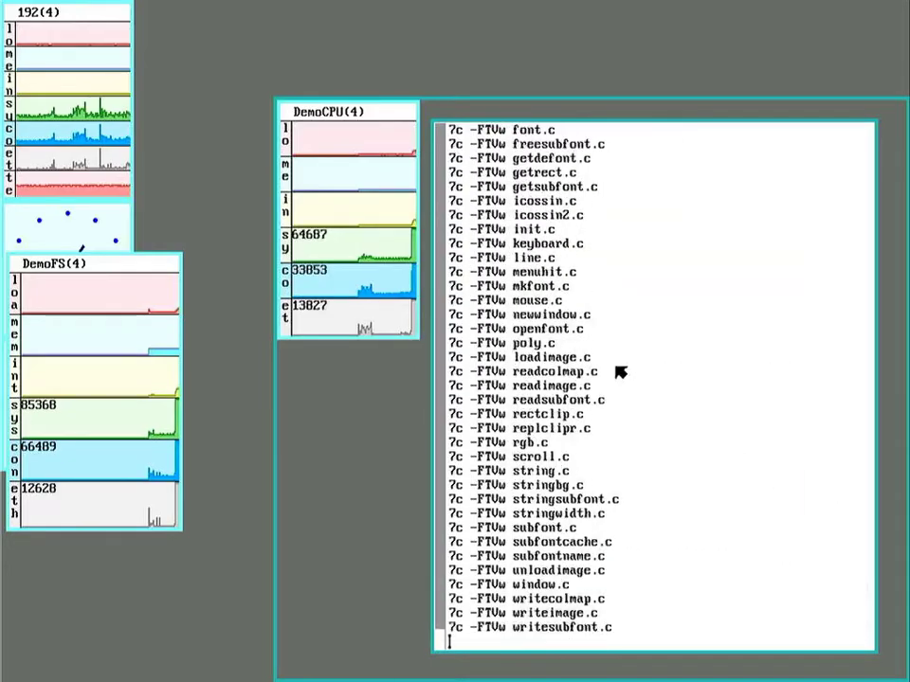
{"action": "right_click", "coordinate": [169, 631]}
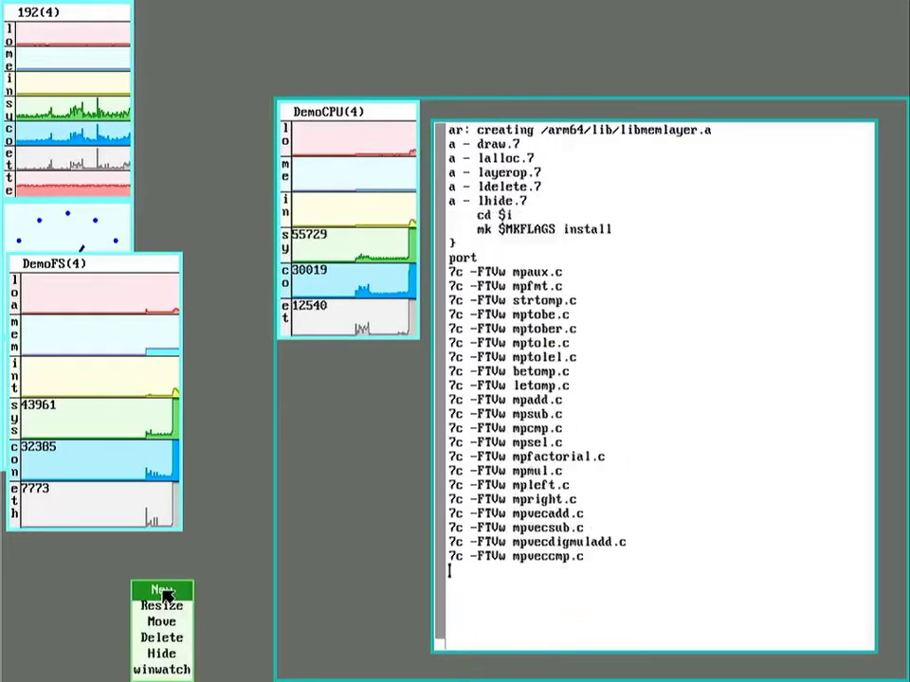
Sweep a new terminal over the build and run rimport -b DemoCPU '#A' /dev.
{"action": "left_click_drag", "start_coordinate": [183, 613], "coordinate": [666, 189]}
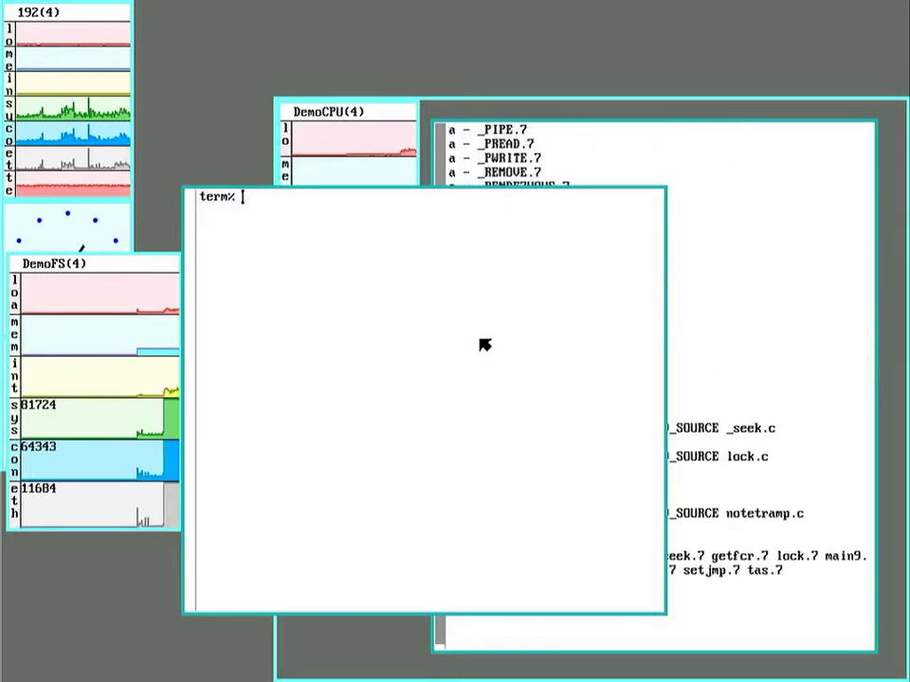
{"action": "type", "text": "rimport"}
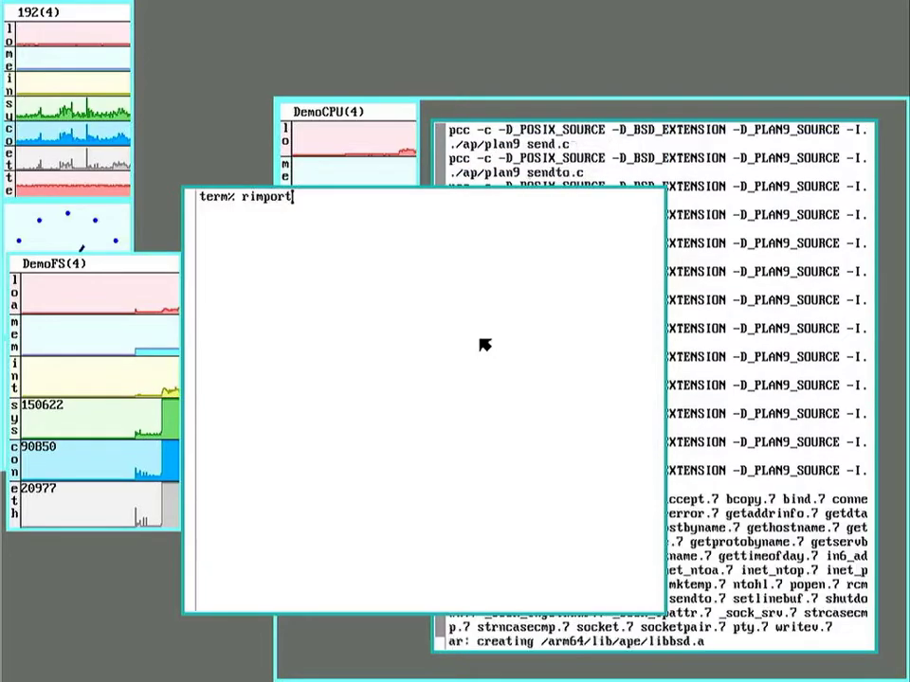
{"action": "type", "text": " -b DemoCPU '#A"}
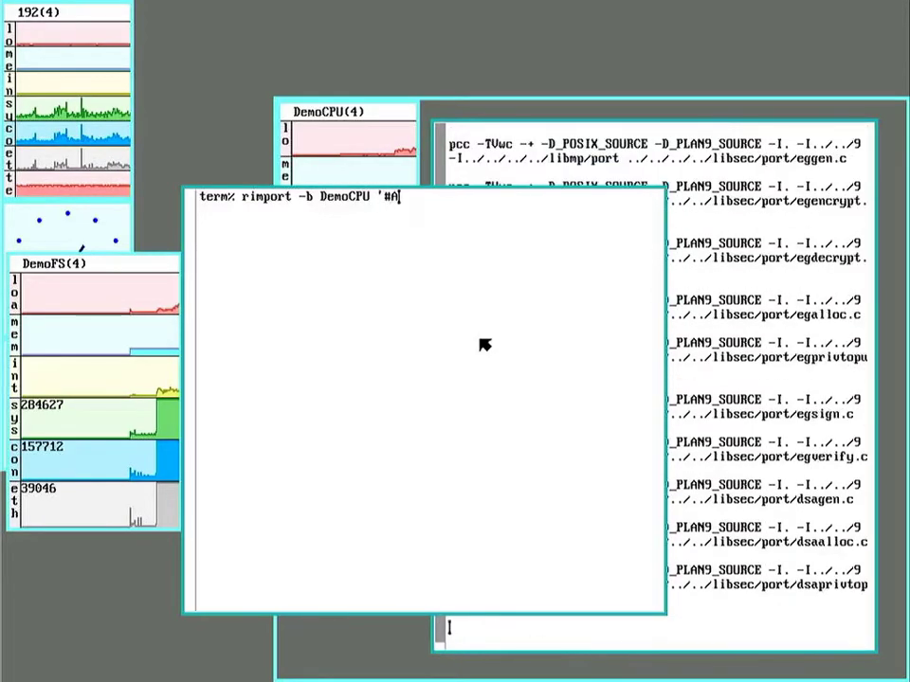
{"action": "type", "text": " /dev"}
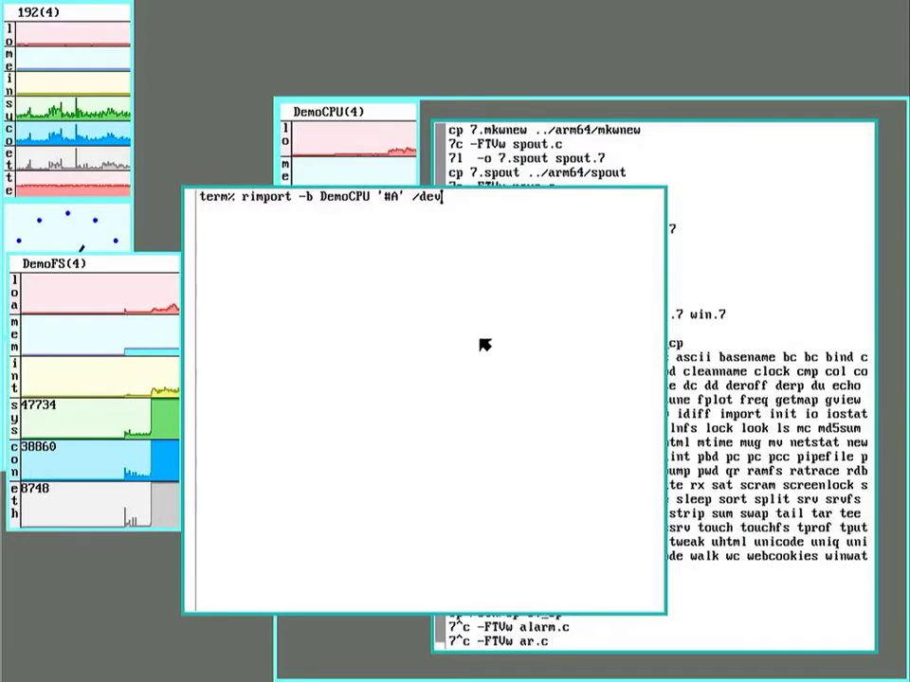
{"action": "key", "text": "Return"}
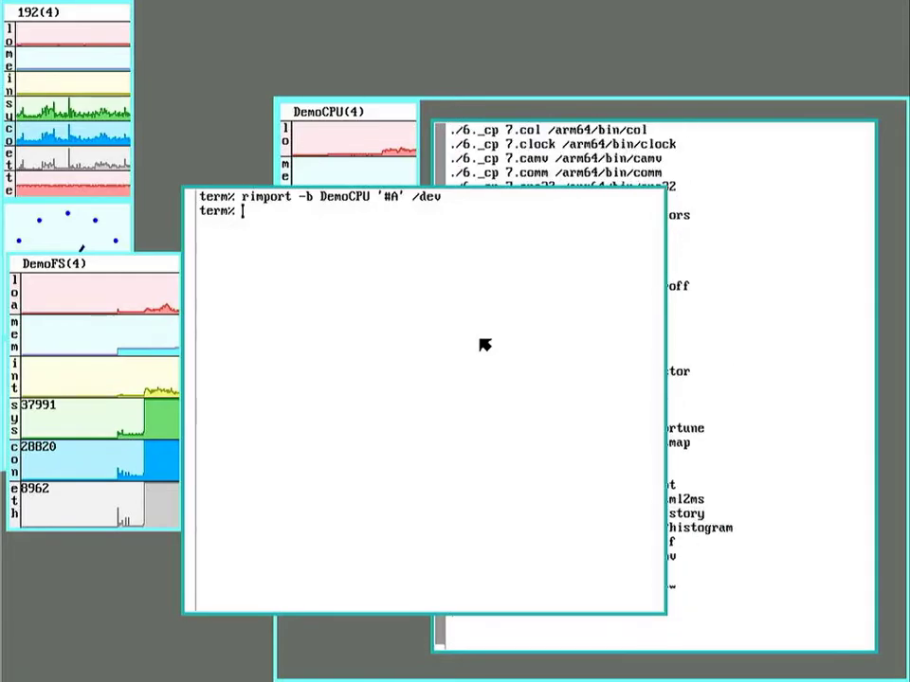
Play spring.mp3 and move the player terminal down to the bottom of the screen.
{"action": "type", "text": "play spring.mp3"}
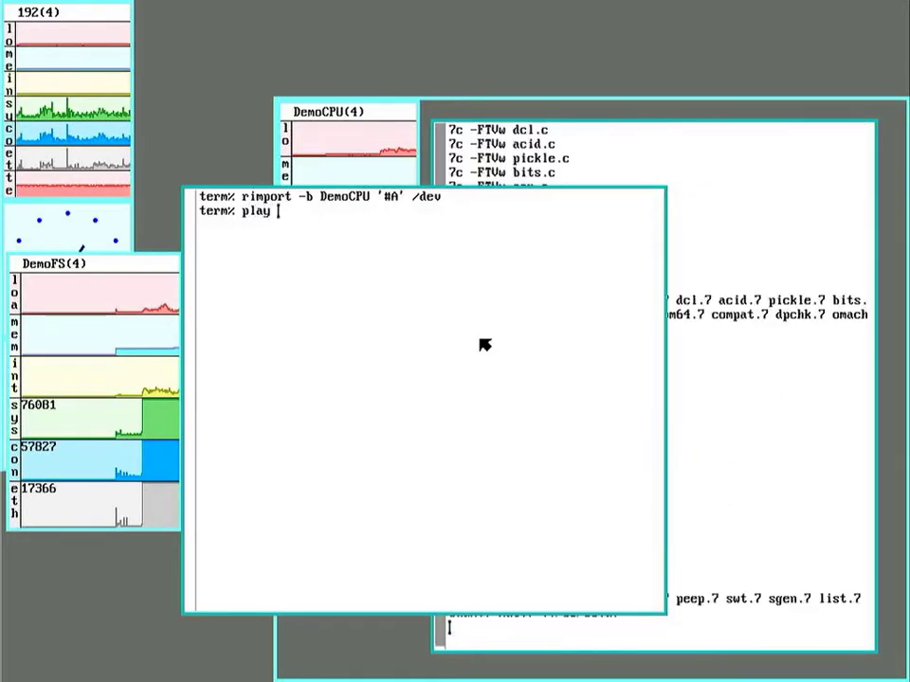
{"action": "key", "text": "Return"}
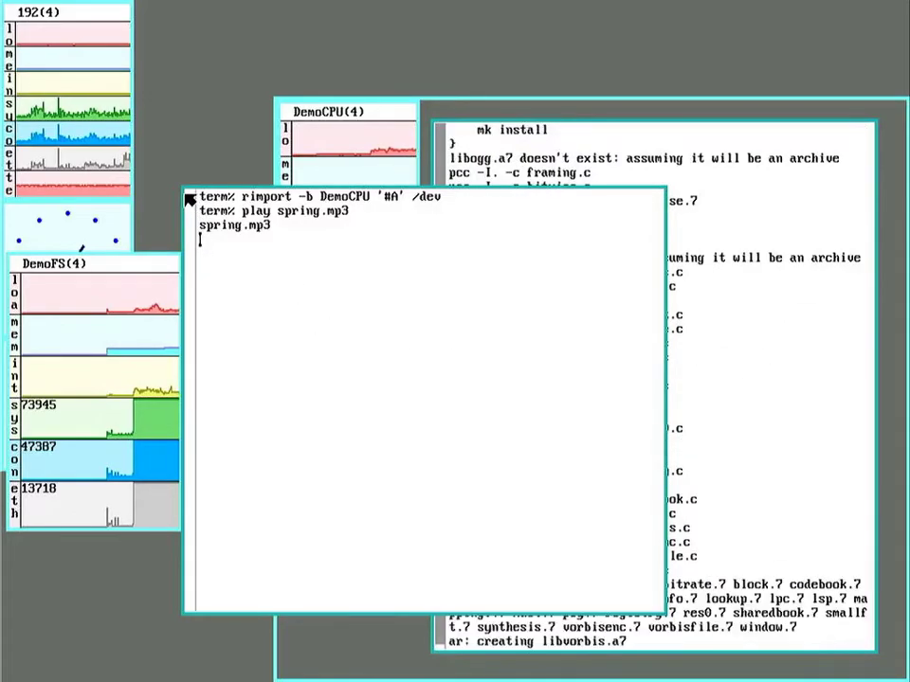
{"action": "left_click_drag", "start_coordinate": [188, 199], "coordinate": [226, 513]}
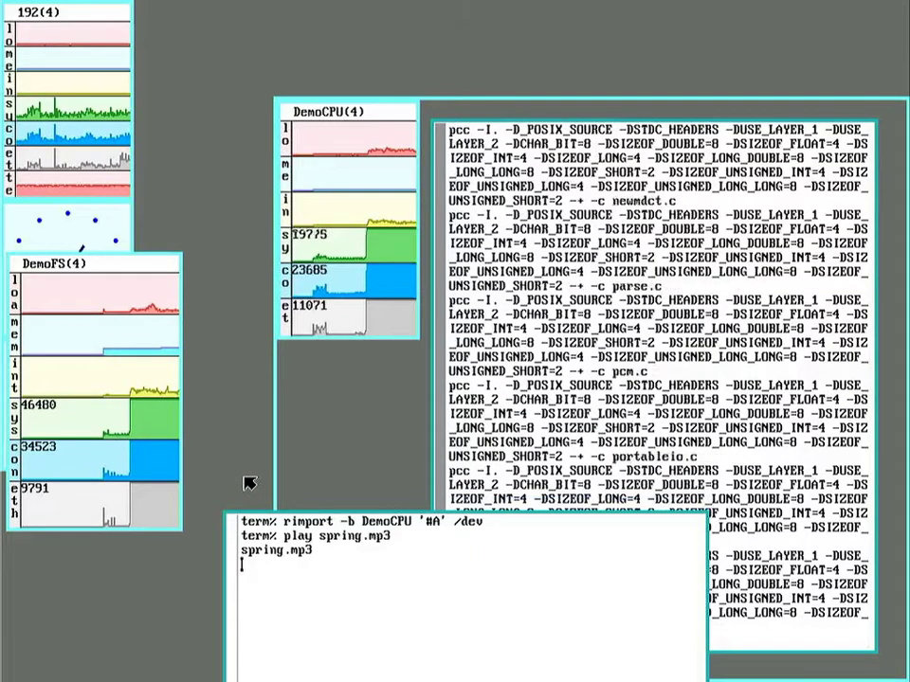